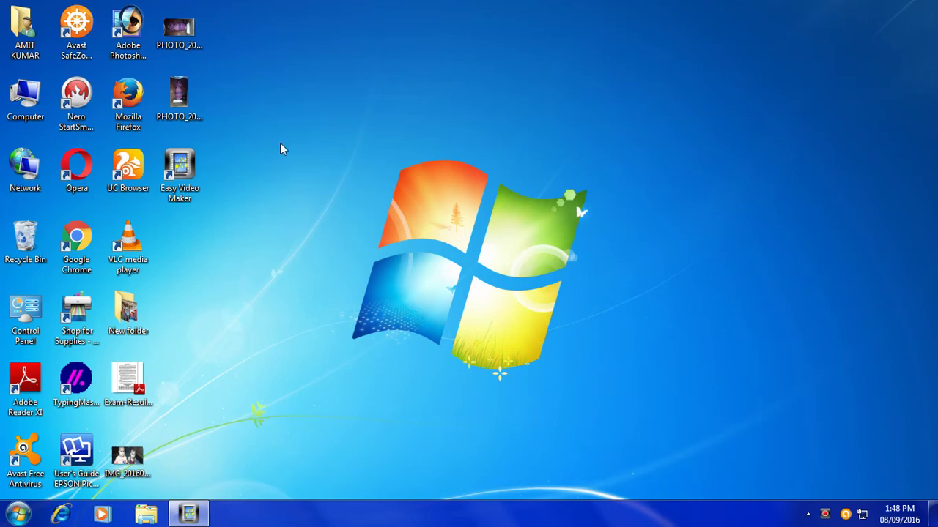
Launch Photoshop and open the boy's photo DSCN6108.jpg.
double_click(124, 40)
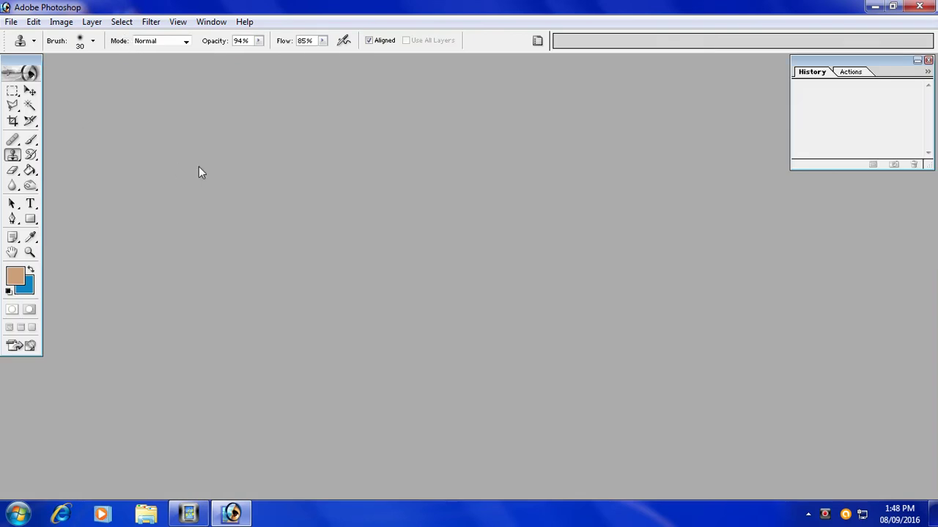
double_click(226, 151)
scroll(465, 213, down, 2)
scroll(473, 201, down, 5)
scroll(476, 198, down, 2)
scroll(513, 195, down, 4)
scroll(513, 189, down, 1)
scroll(504, 185, up, 6)
scroll(504, 185, up, 3)
scroll(502, 186, up, 2)
scroll(503, 184, up, 1)
scroll(503, 184, down, 5)
scroll(501, 180, down, 2)
click(523, 113)
double_click(522, 114)
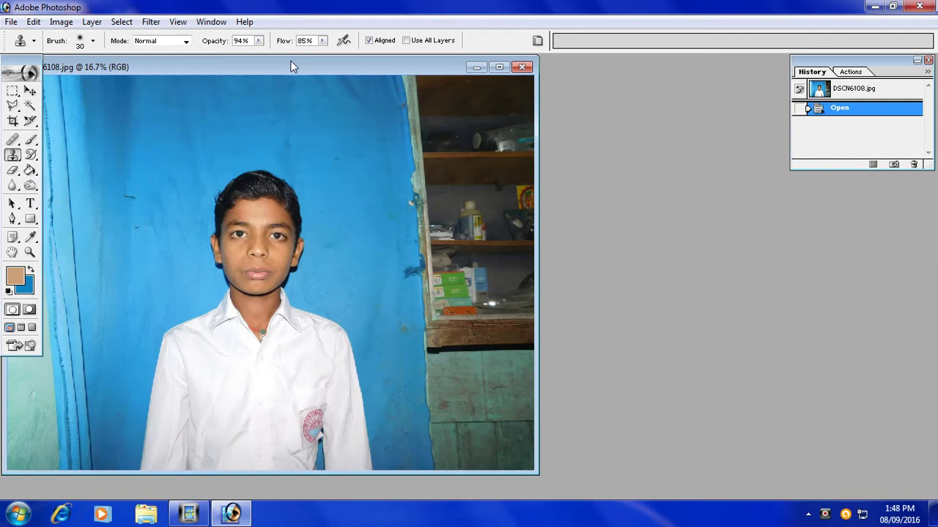
Maximise and zoom in on the photo, then brighten it by raising the Curves line.
double_click(290, 66)
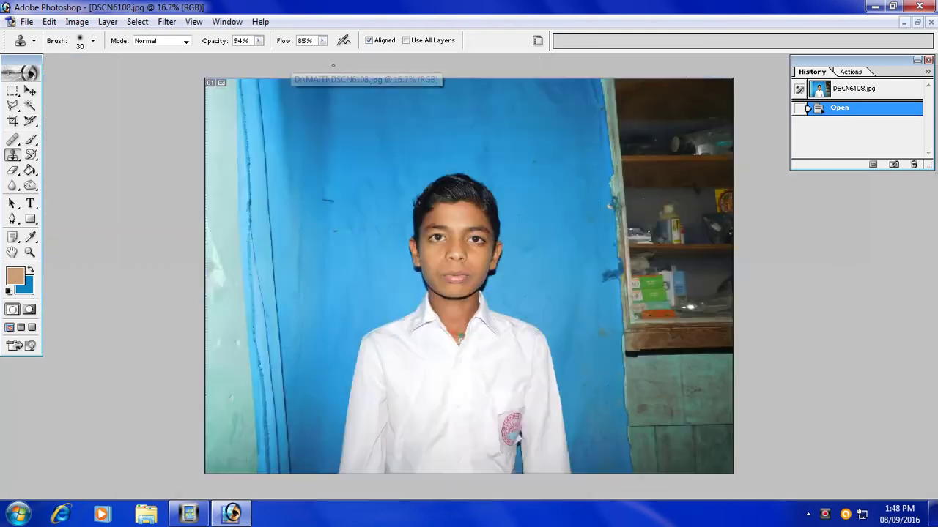
key(ctrl+plus)
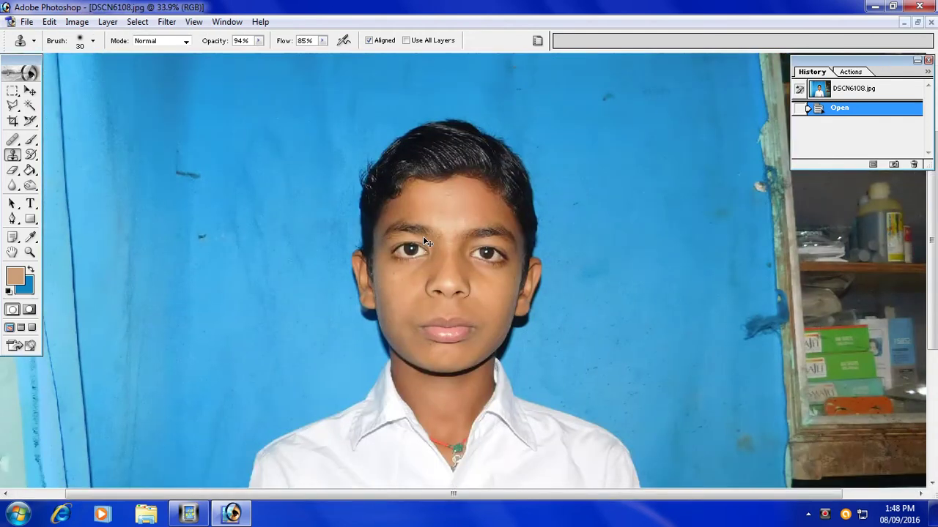
key(ctrl+m)
drag(774, 261, 773, 253)
key(Return)
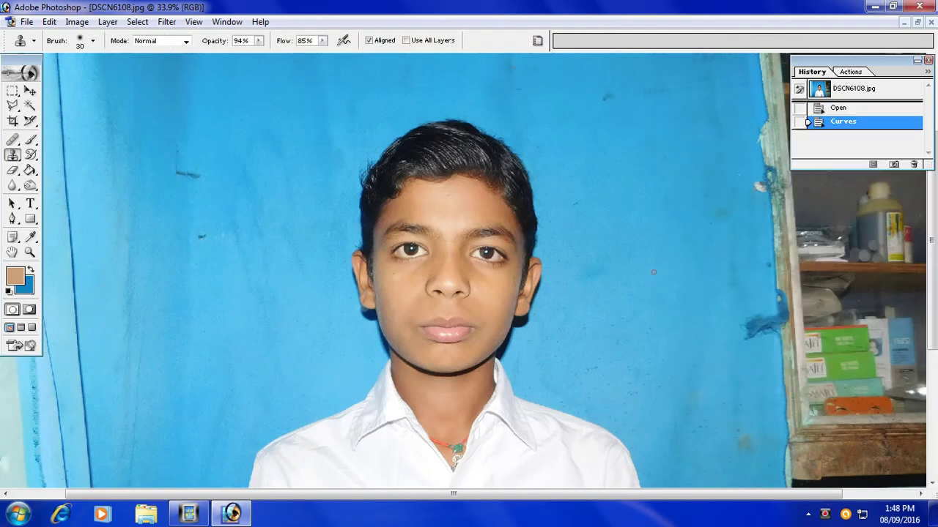
Apply a Selective Color adjustment setting the Reds' Black to −7%.
click(76, 22)
mouse_move(108, 58)
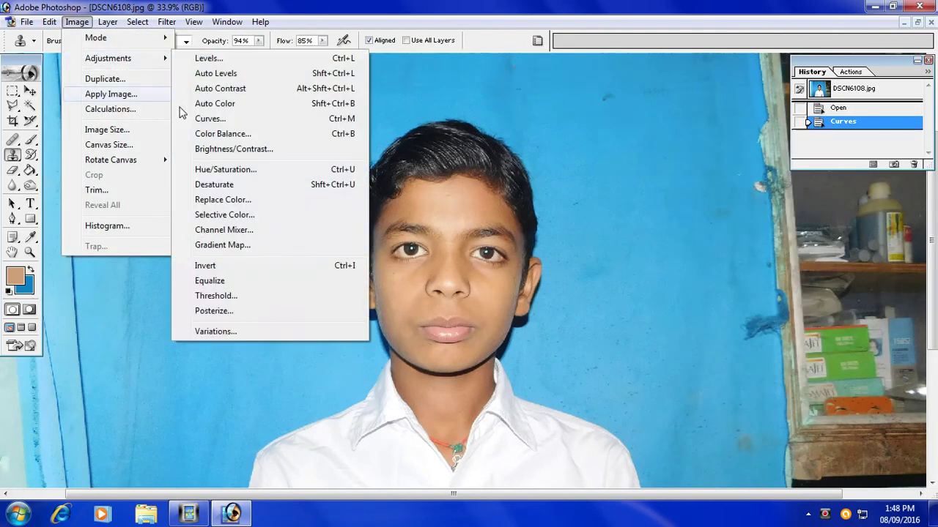
click(224, 215)
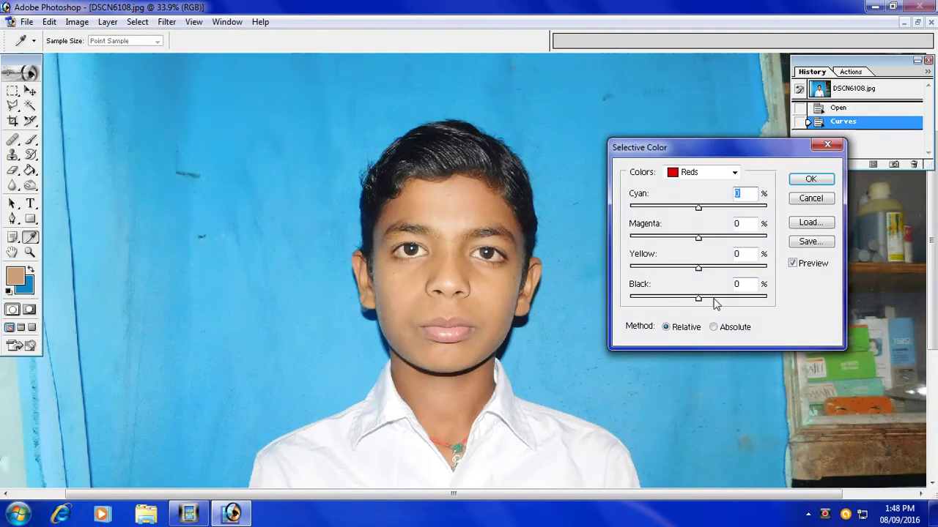
click(718, 171)
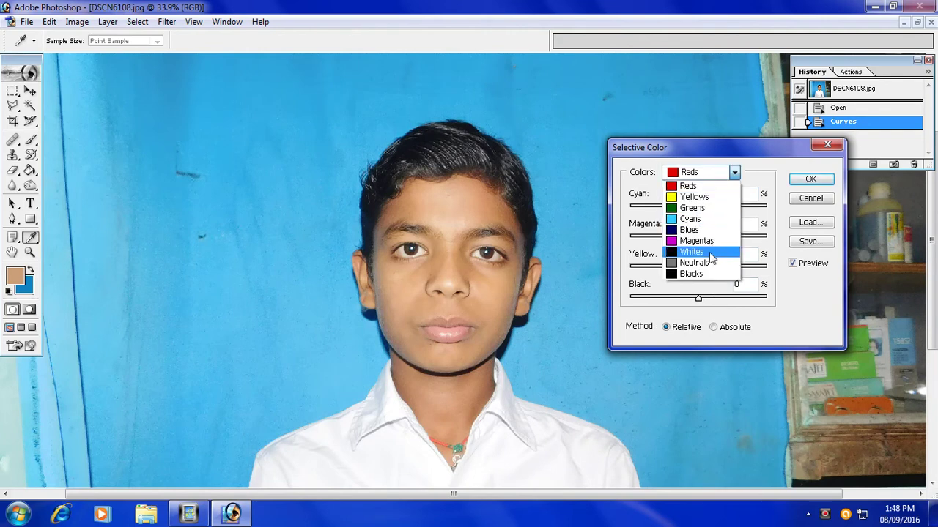
click(705, 186)
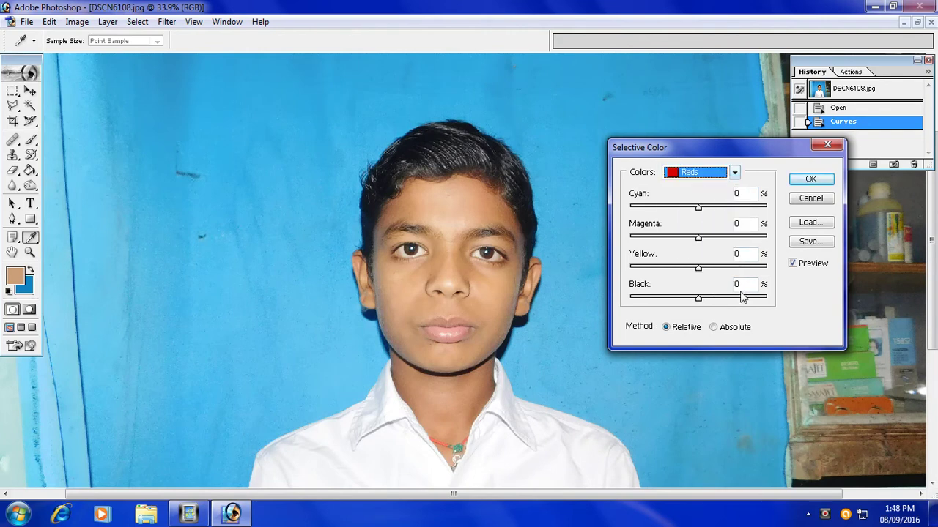
click(703, 299)
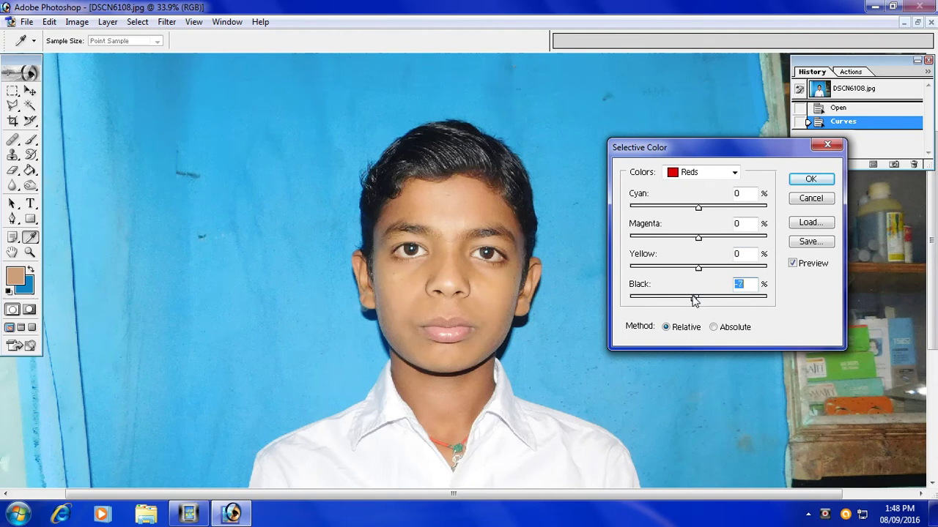
key(Return)
key(s)
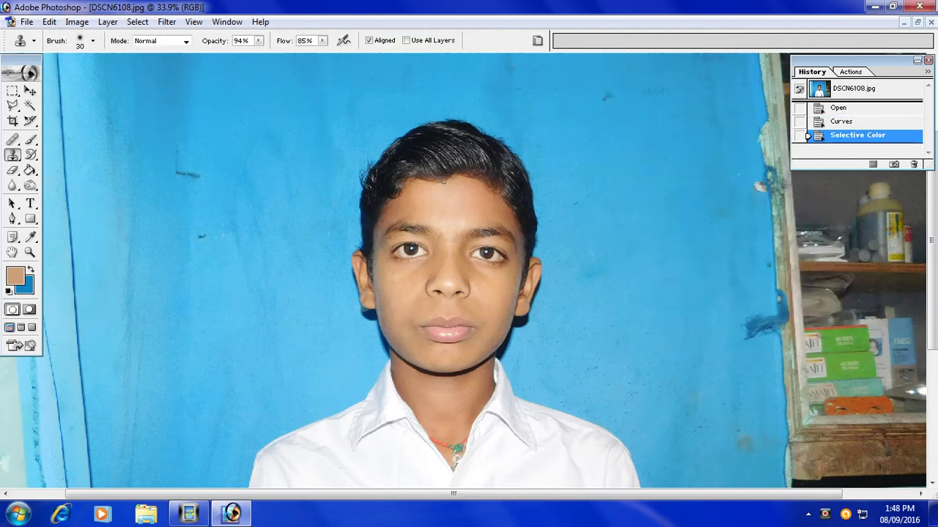
key(ctrl+minus)
Apply a second Selective Color adjustment raising the Blacks' Black to +42%.
click(77, 22)
mouse_move(108, 58)
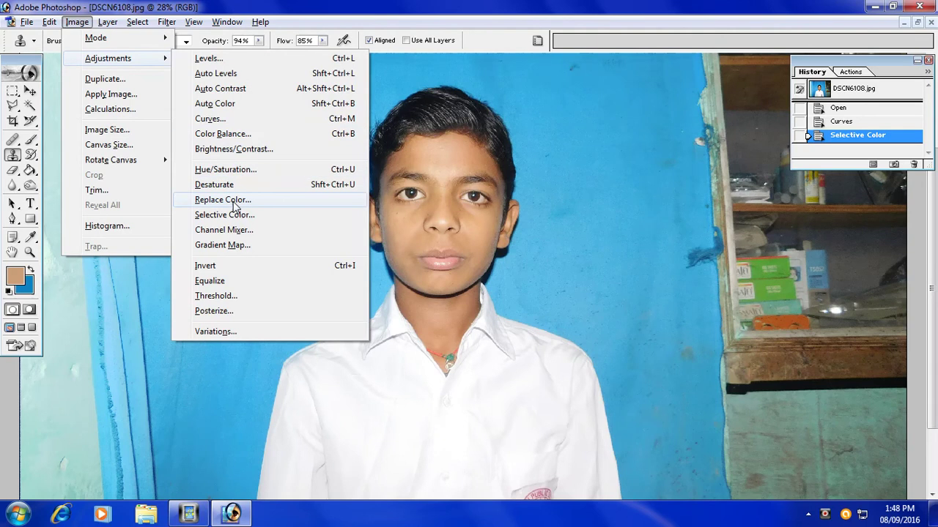
click(240, 215)
click(721, 174)
click(707, 273)
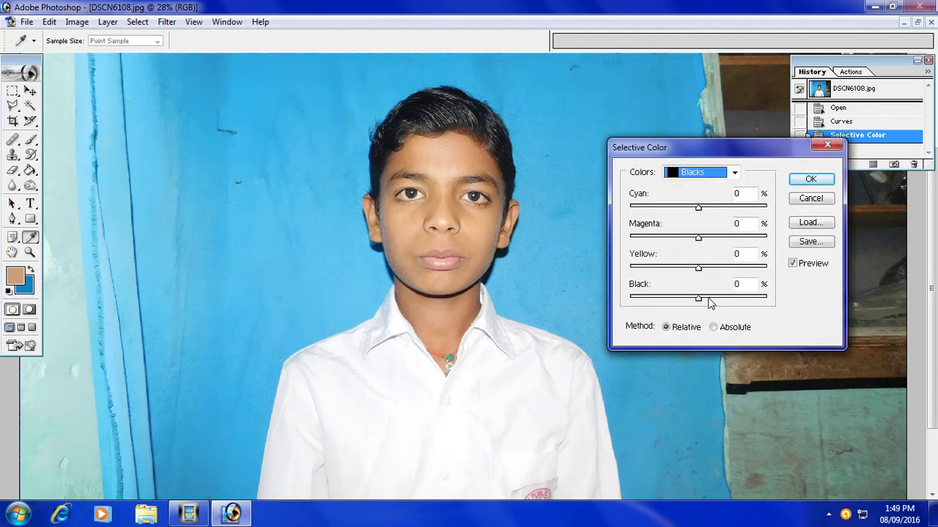
click(707, 298)
drag(720, 296, 728, 301)
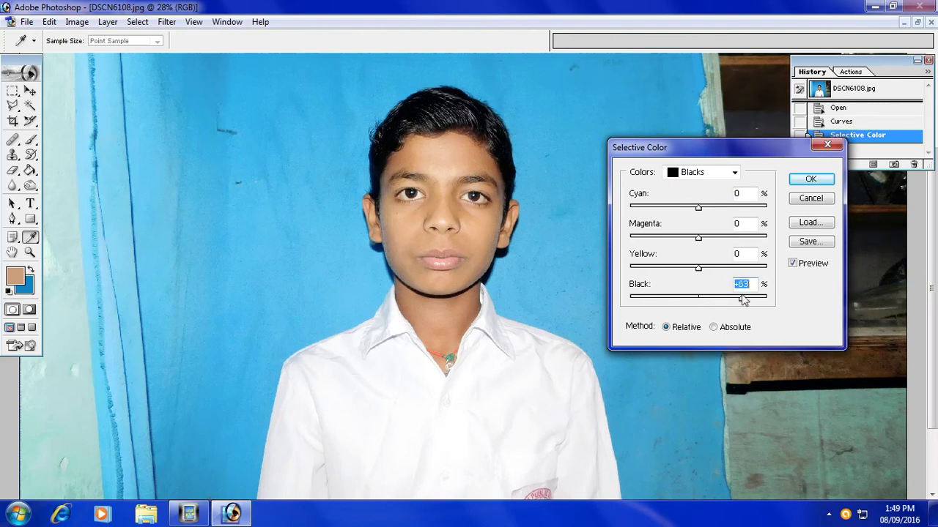
click(810, 180)
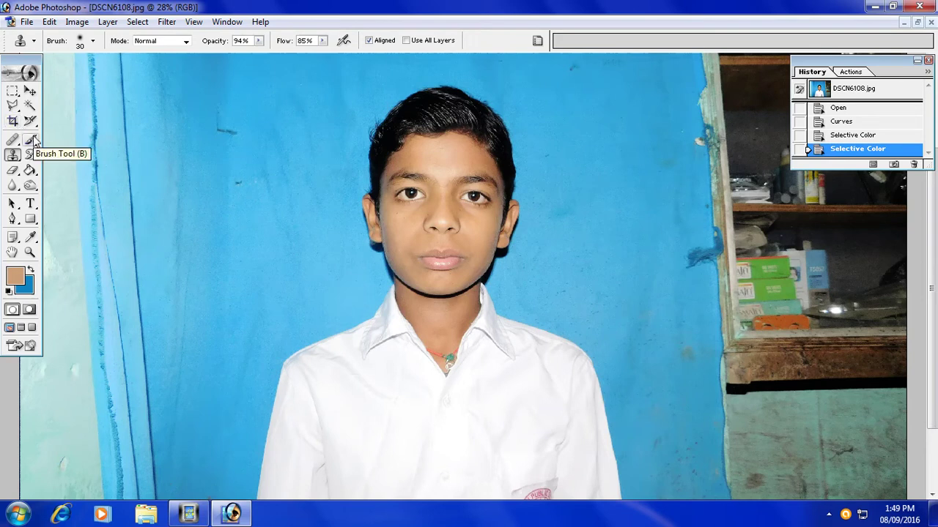
Paint sampled skin tone at 45% opacity, 26% flow over forehead, nose and cheek, undoing the last stroke.
click(33, 137)
alt+click(443, 157)
drag(442, 157, 429, 174)
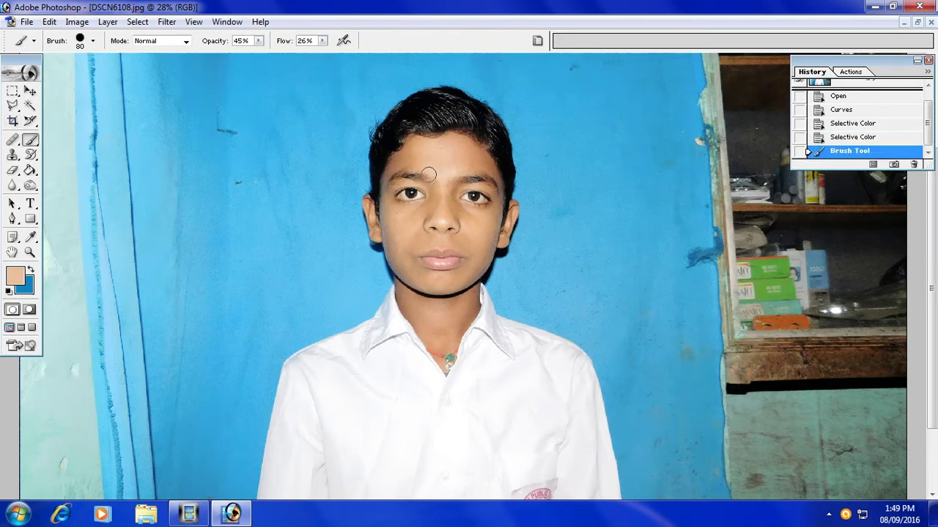
click(452, 173)
click(419, 174)
click(430, 203)
click(424, 228)
click(432, 214)
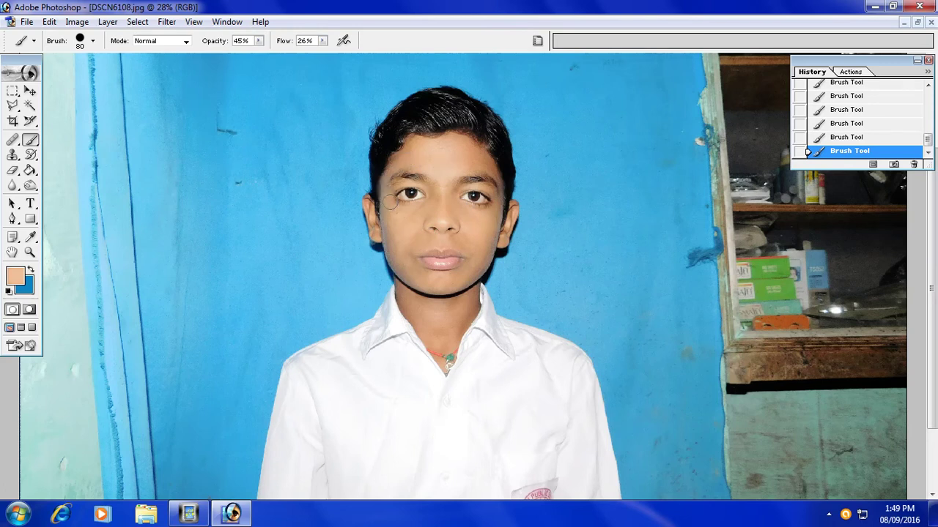
key(ctrl+z)
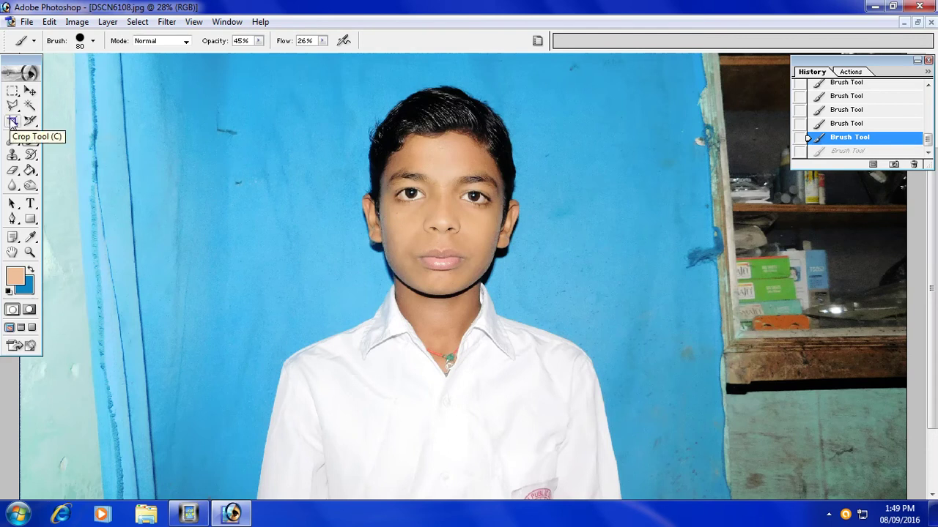
Crop the photo to the boy's head and shoulders at 27 × 35 mm, 300 ppi.
click(12, 122)
key(ctrl+0)
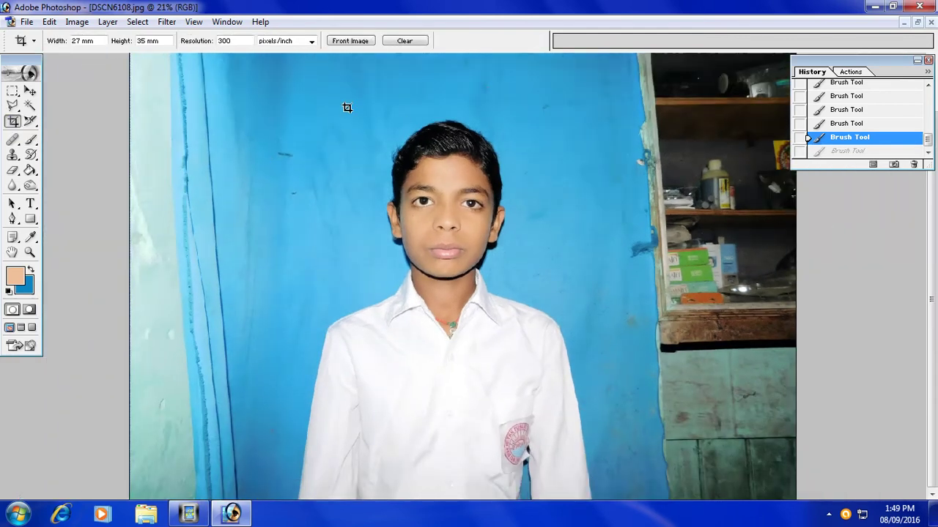
drag(541, 350, 580, 404)
drag(488, 350, 484, 361)
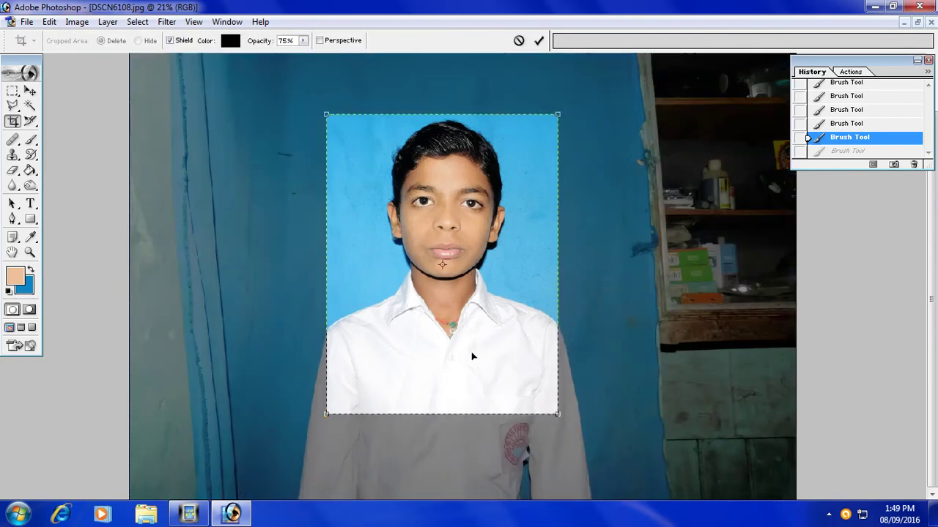
drag(469, 348, 460, 313)
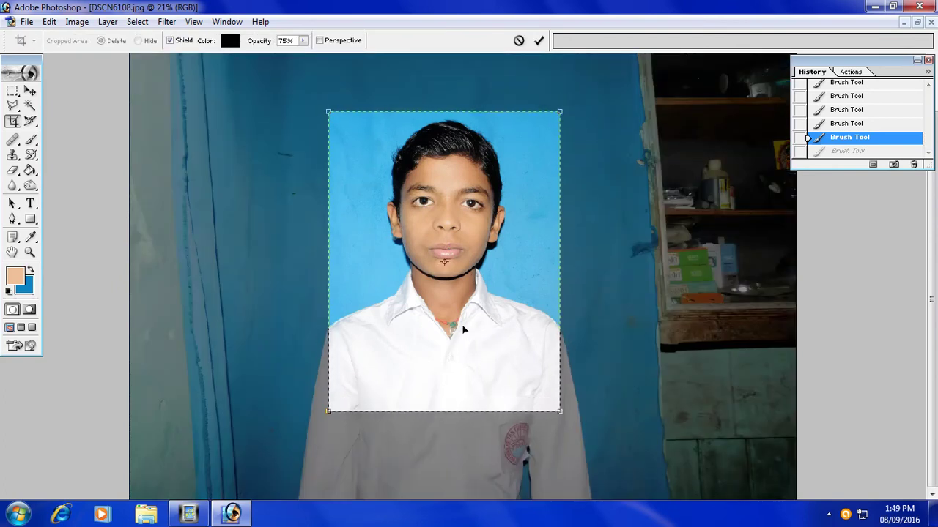
right_click(399, 176)
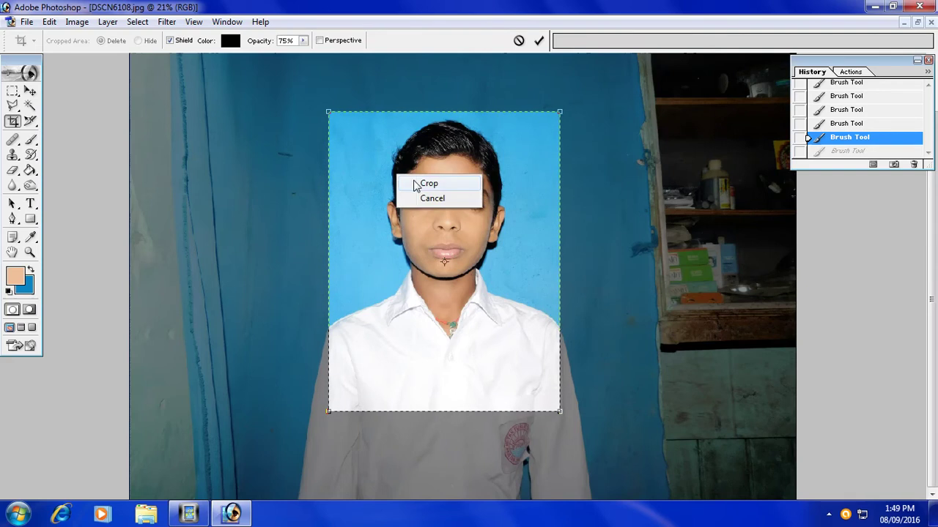
click(419, 184)
key(ctrl+0)
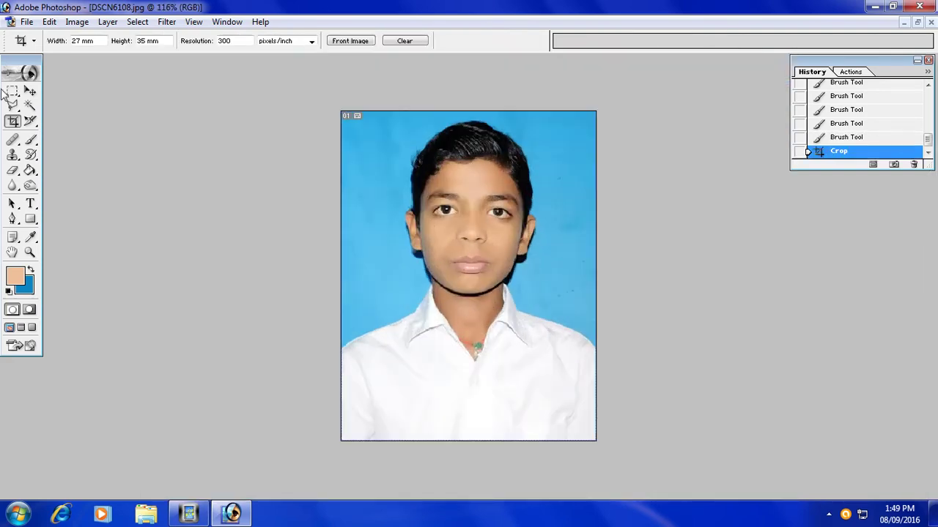
Select the blue background around the head and cheek with the Magic Wand.
click(30, 107)
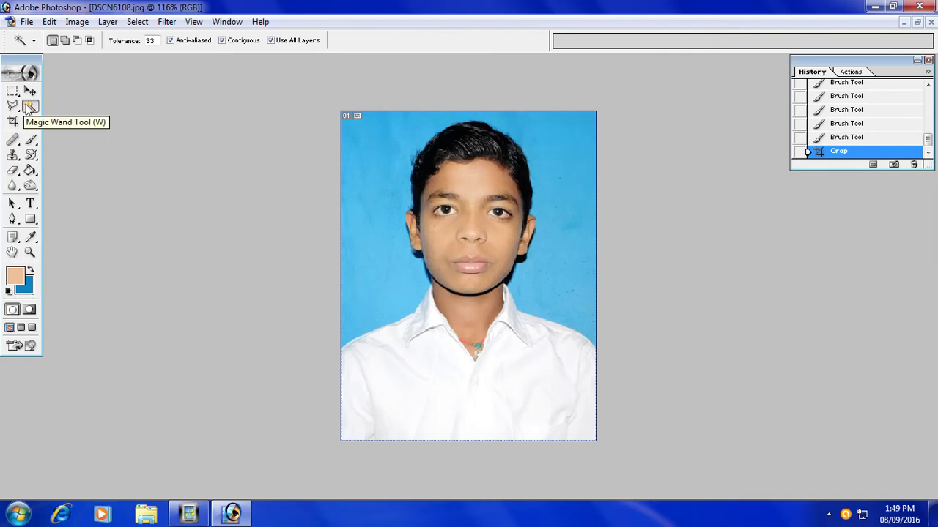
click(366, 193)
shift+click(377, 220)
shift+click(387, 250)
shift+click(411, 258)
shift+click(415, 265)
shift+click(419, 274)
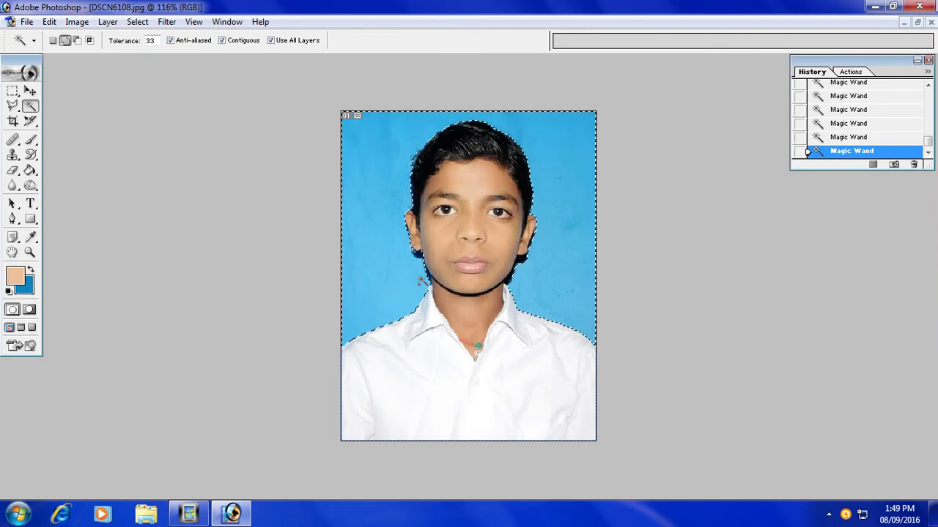
shift+click(522, 262)
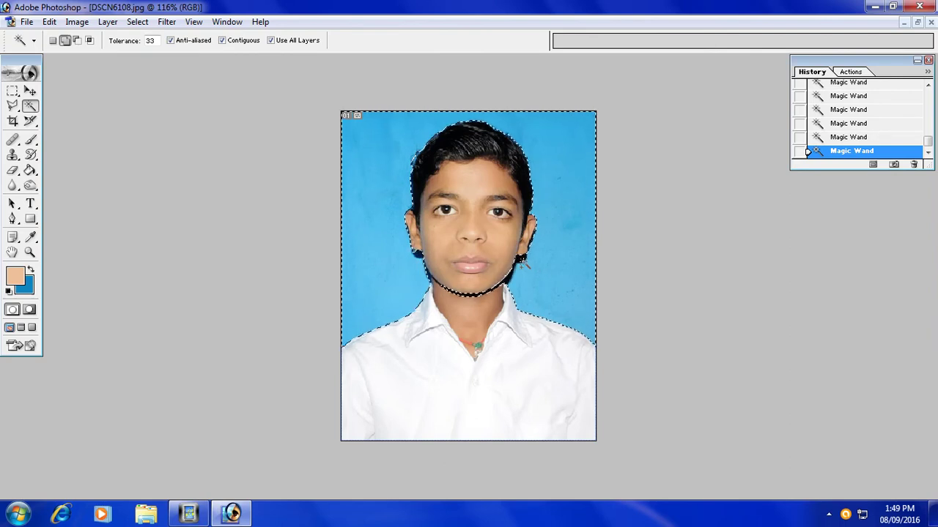
key(ctrl+alt+z)
key(ctrl+alt+z)
Clear the selected background to blue, including leftovers by the jaw and neck, then deselect.
key(Delete)
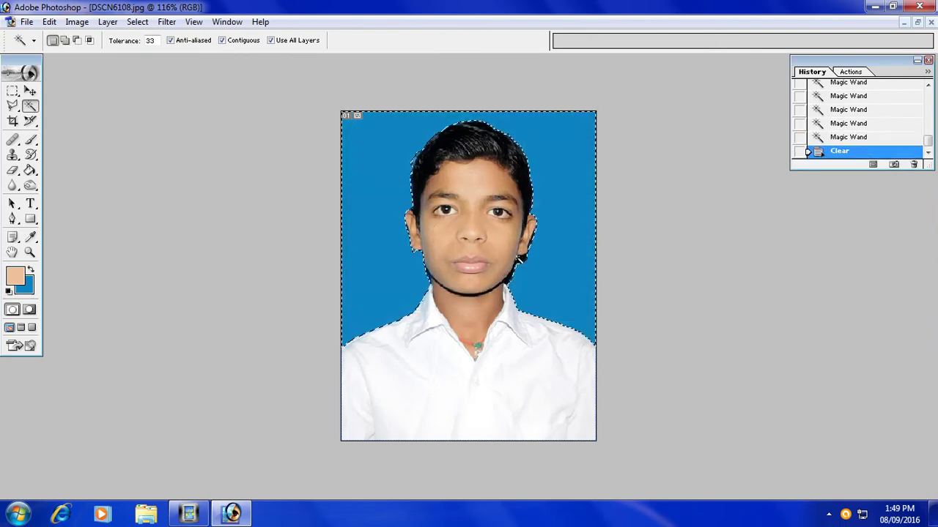
shift+click(528, 266)
shift+click(525, 267)
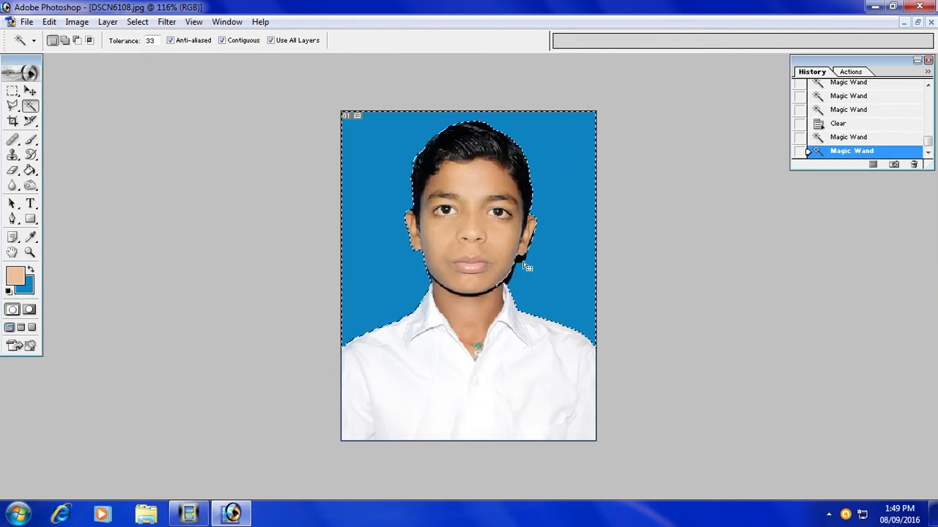
key(Delete)
key(ctrl+d)
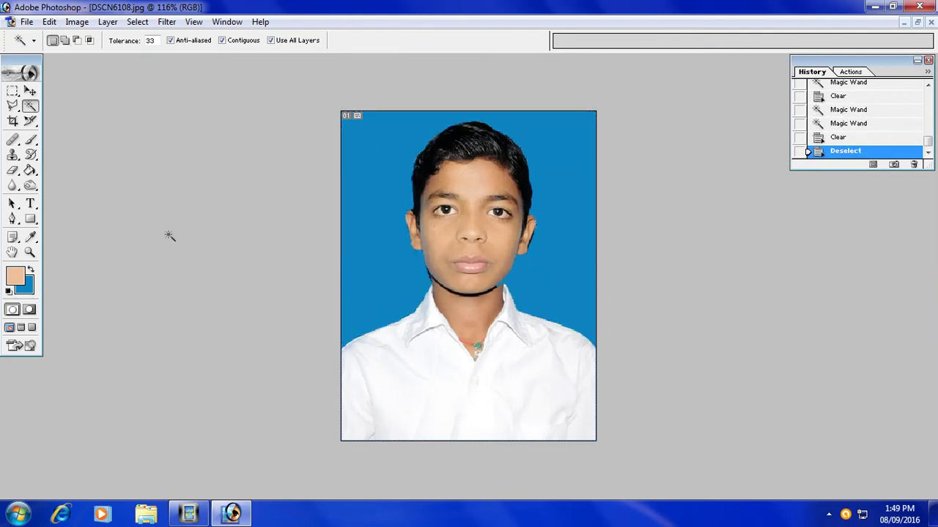
Clone-stamp along the right neck edge, undoing the last two retouches.
click(13, 154)
drag(400, 117, 539, 326)
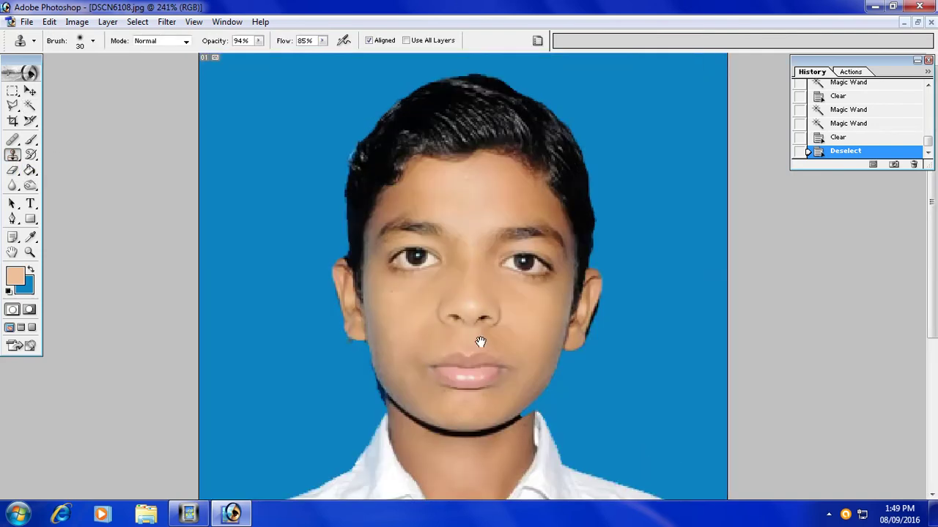
scroll(480, 342, down, 3)
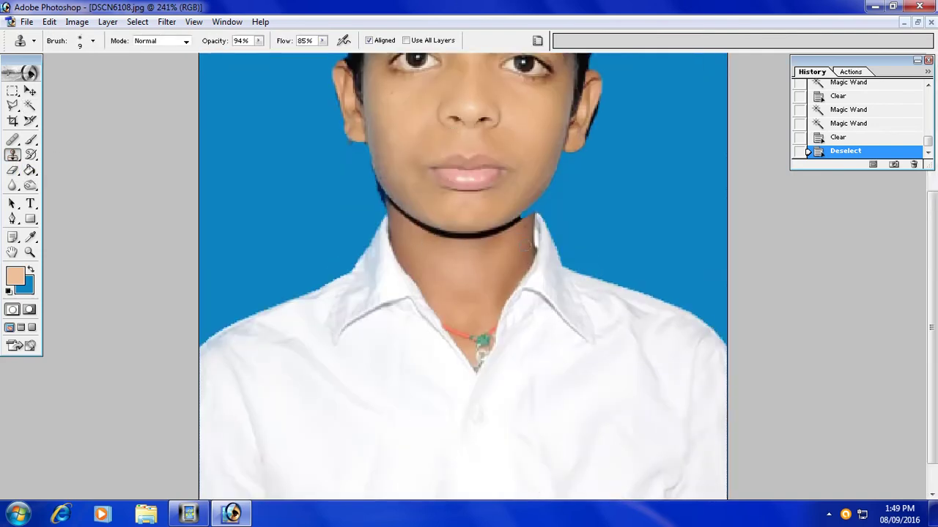
click(528, 218)
click(529, 225)
click(528, 231)
click(527, 239)
click(532, 213)
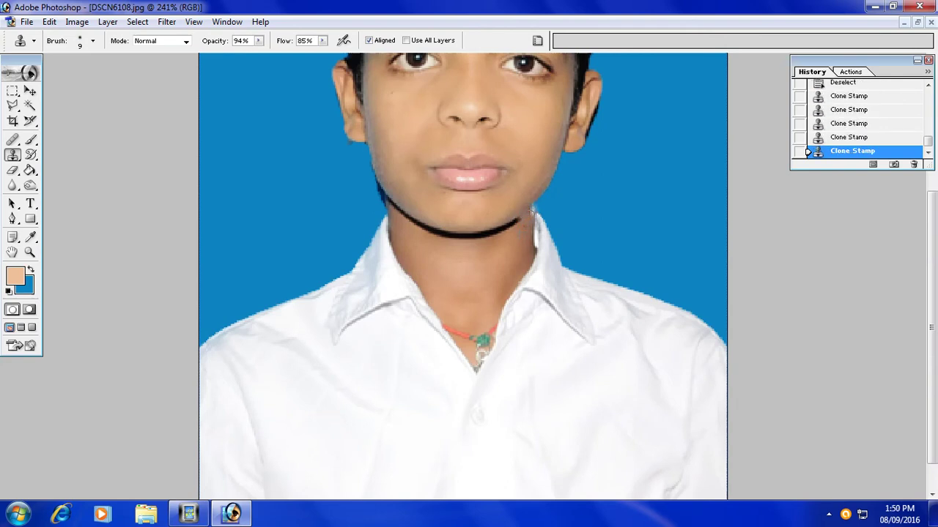
click(517, 220)
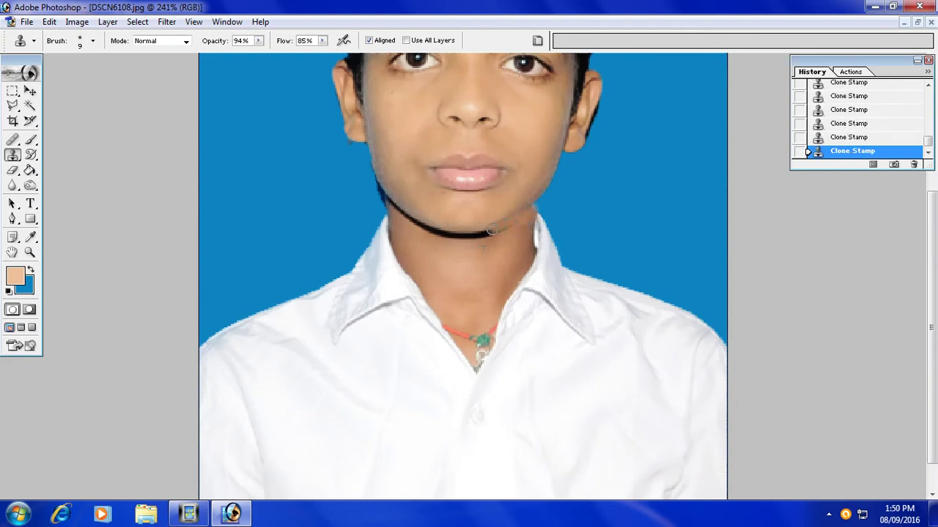
key(ctrl+alt+z)
key(ctrl+alt+z)
With a size 9 brush, paint sampled skin tone over the dark string on the neck.
click(30, 139)
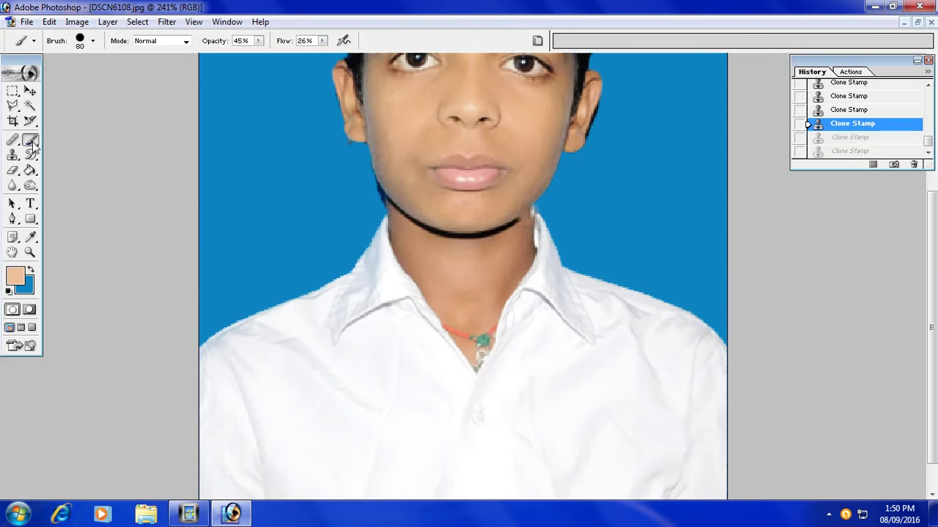
key(bracketleft)
key(bracketleft)
key(bracketleft)
key(bracketleft)
key(bracketleft)
key(bracketleft)
alt+click(513, 239)
drag(513, 221, 445, 233)
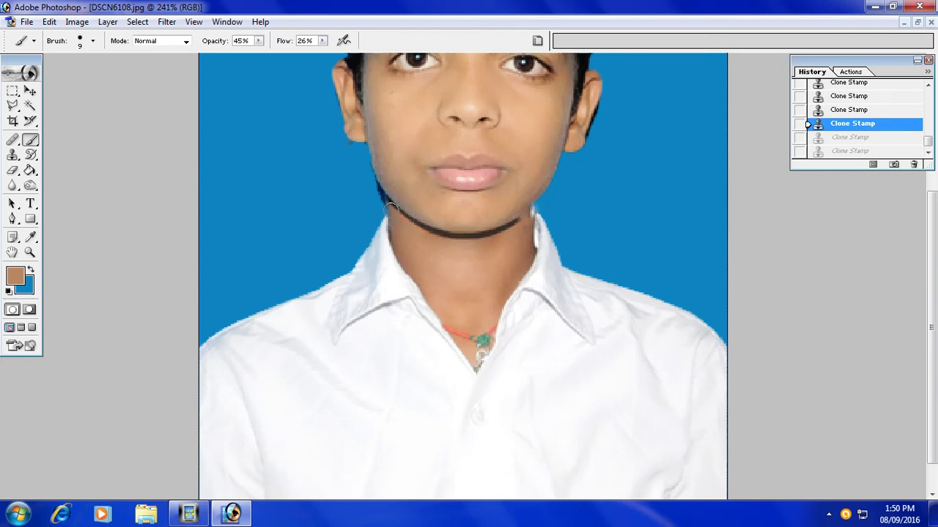
click(390, 207)
mouse_move(498, 228)
mouse_down()
mouse_move(513, 217)
mouse_move(498, 233)
mouse_move(433, 233)
mouse_move(492, 233)
mouse_up()
key(ctrl+0)
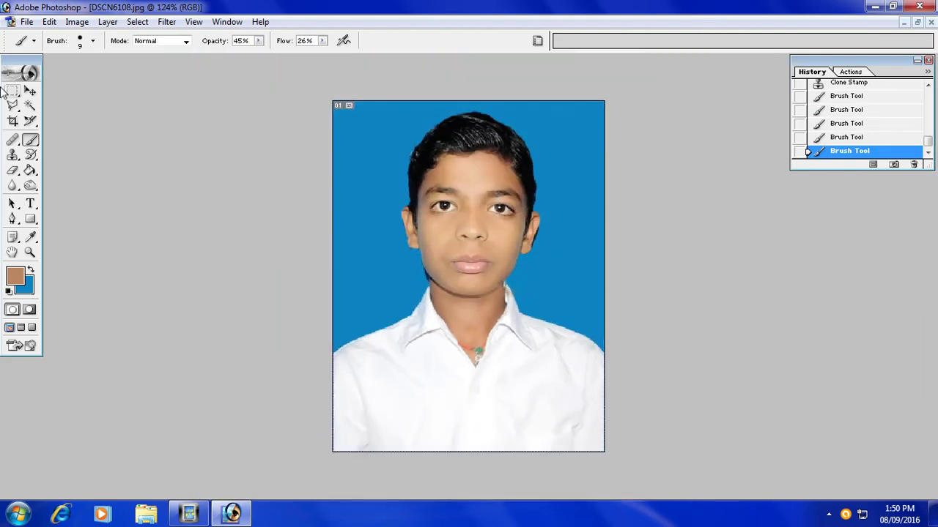
Magic Wand the remaining background near the ear and neck, clear it and deselect.
click(30, 107)
click(362, 211)
shift+click(368, 220)
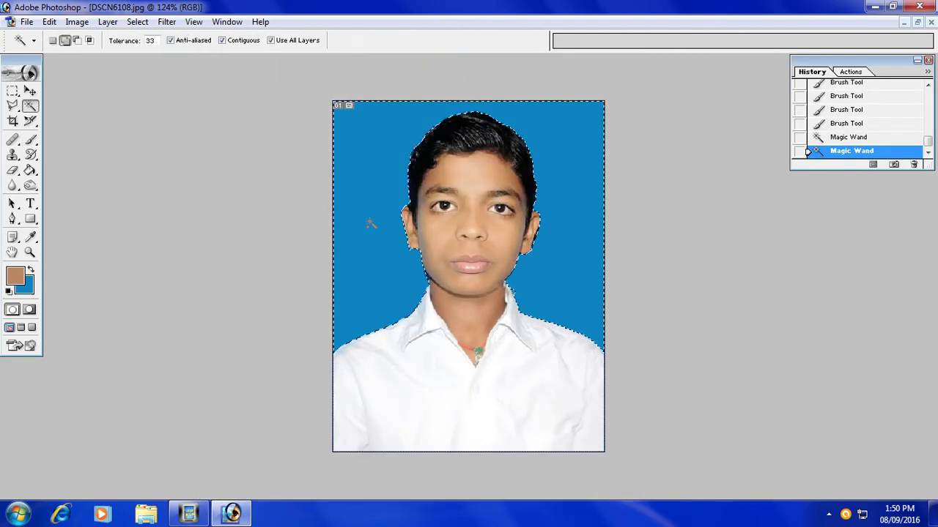
shift+click(544, 239)
shift+click(542, 239)
shift+click(542, 239)
shift+click(541, 239)
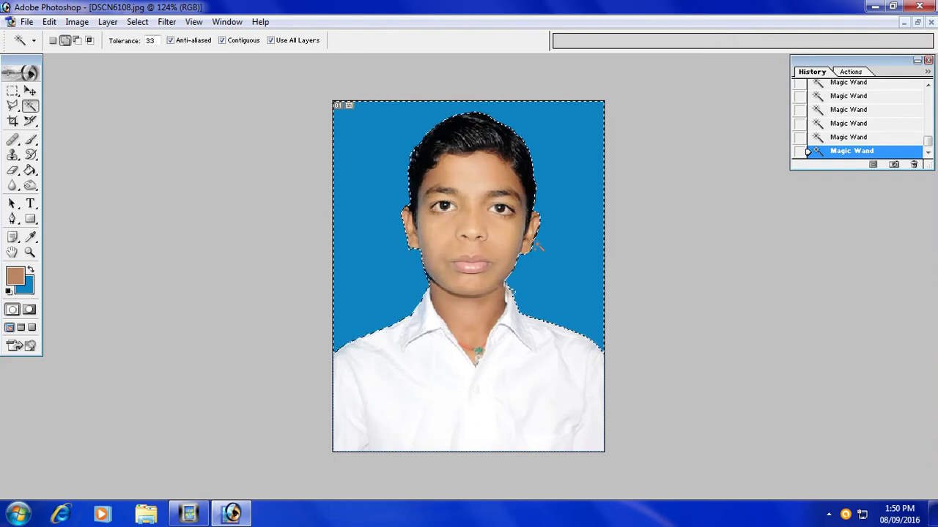
key(Delete)
key(ctrl+d)
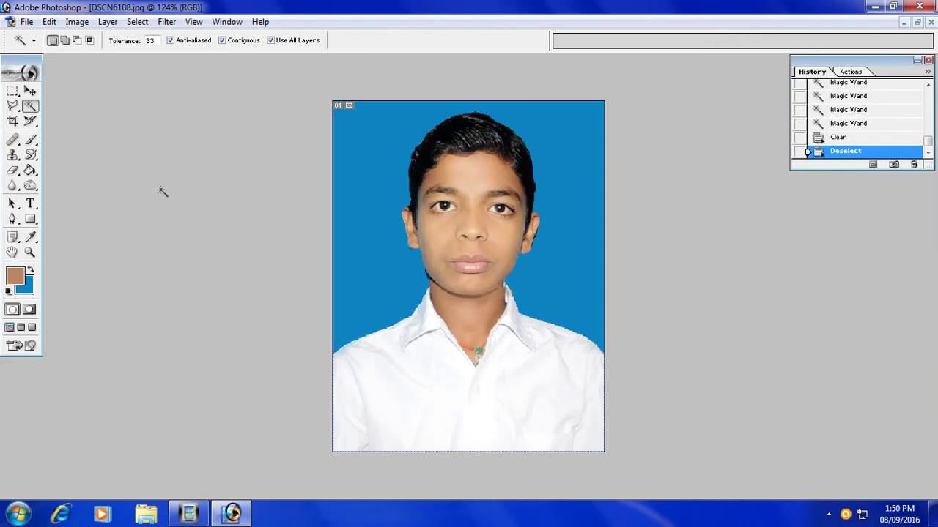
Apply Auto Levels to the portrait and restore it to a floating window.
click(30, 91)
key(ctrl+minus)
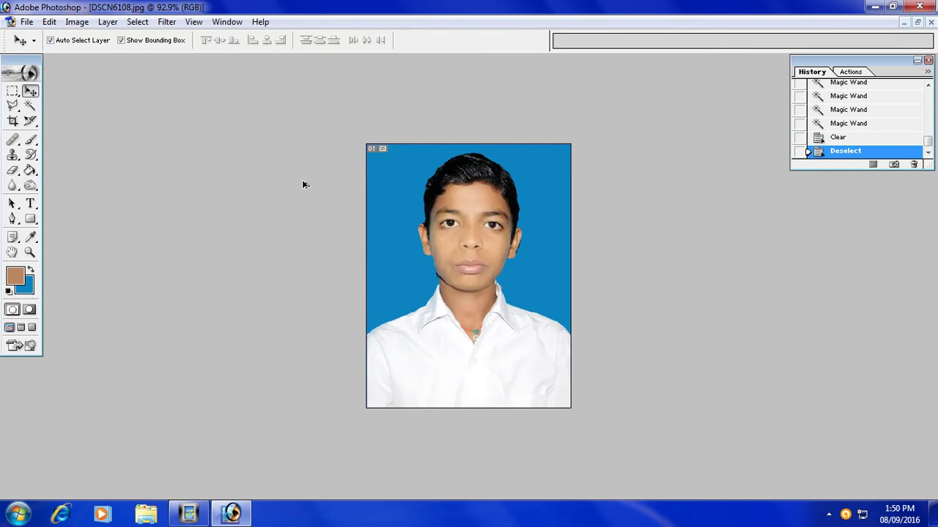
key(ctrl+shift+l)
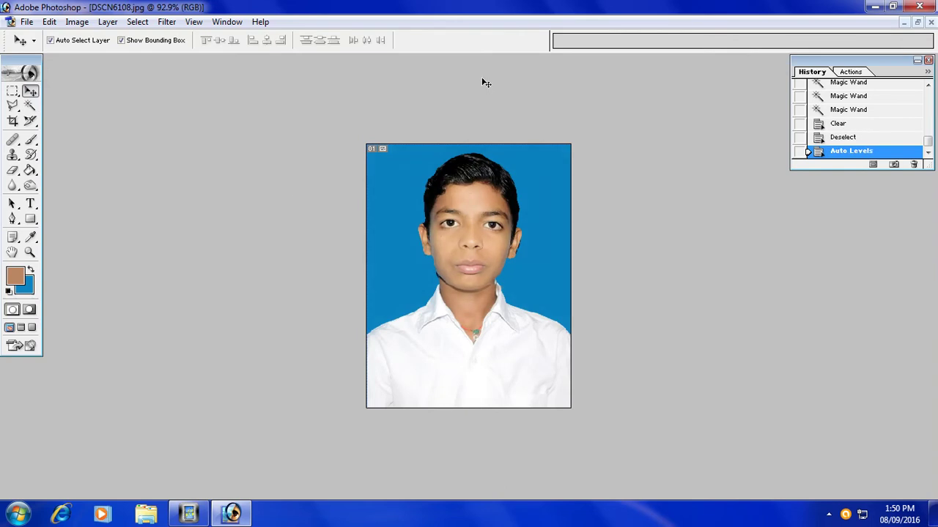
click(917, 22)
Open the recent 4x6 print sheet and drag the boy's photo into its top-left cell.
click(11, 22)
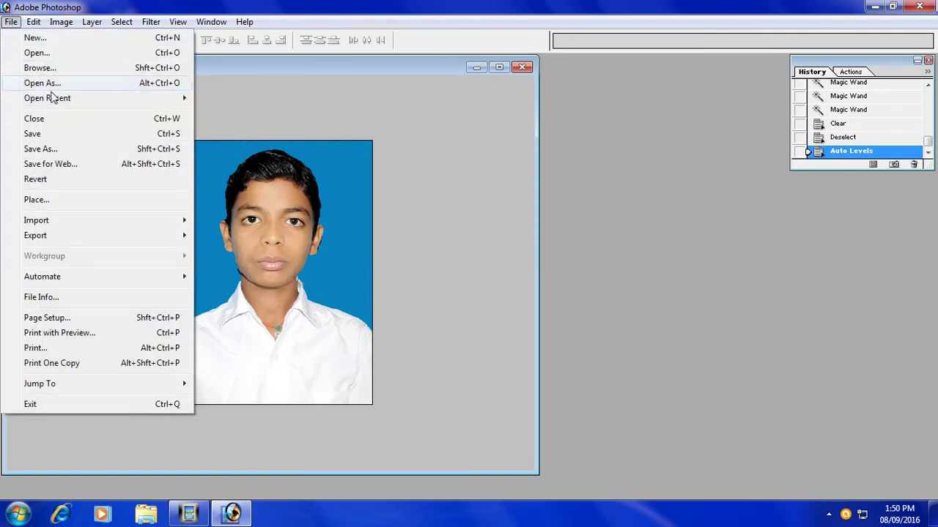
mouse_move(47, 98)
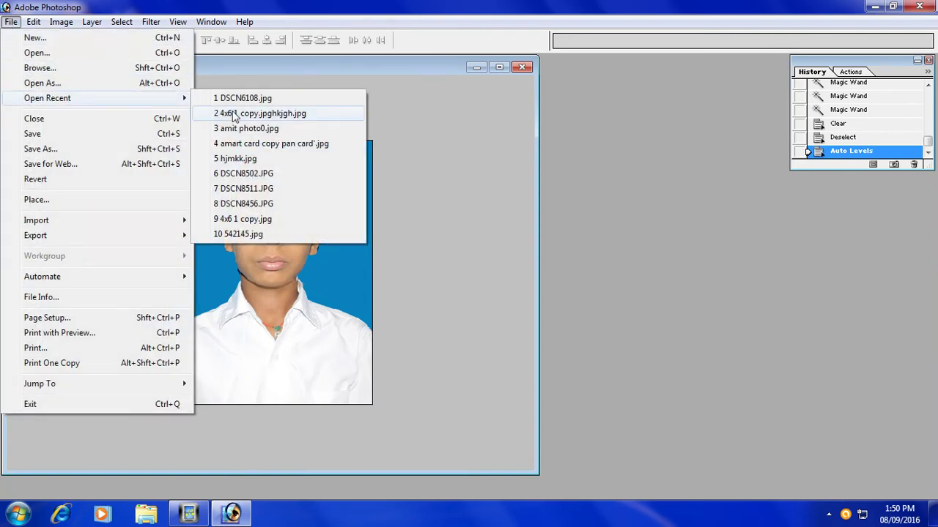
click(233, 114)
mouse_move(151, 78)
mouse_down()
mouse_move(556, 118)
mouse_move(601, 110)
mouse_up()
click(254, 218)
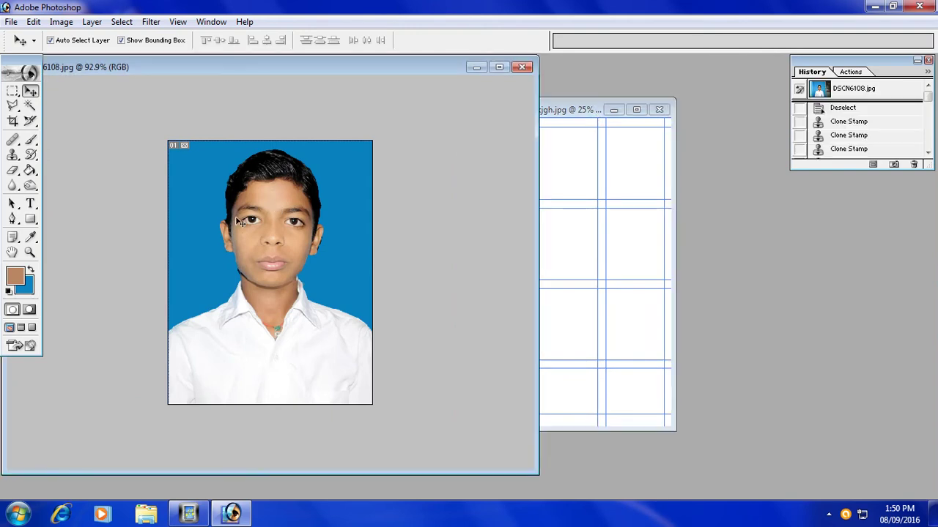
mouse_move(490, 192)
mouse_down()
mouse_move(576, 184)
mouse_move(496, 149)
mouse_up()
double_click(551, 109)
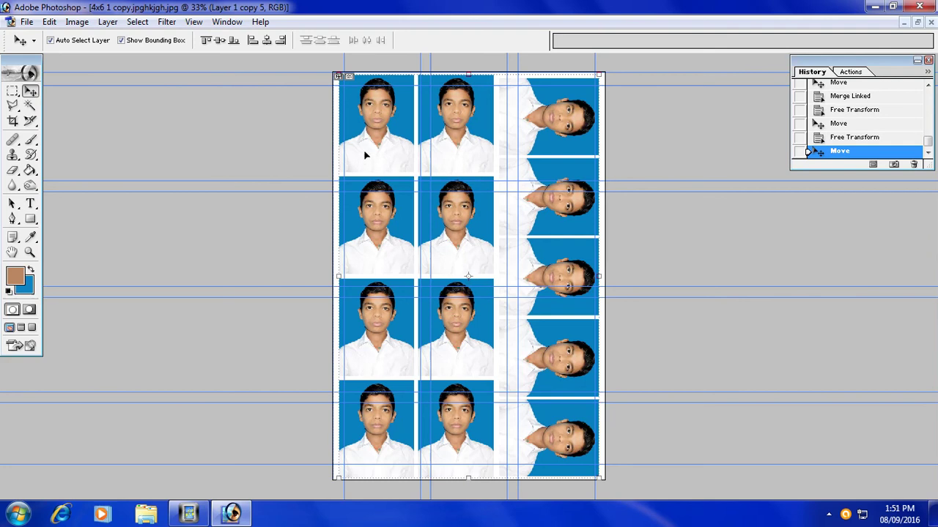
key(ctrl+shift+s)
Save the sheet to the Desktop as a JPEG, entering a person's name as the file name.
click(312, 125)
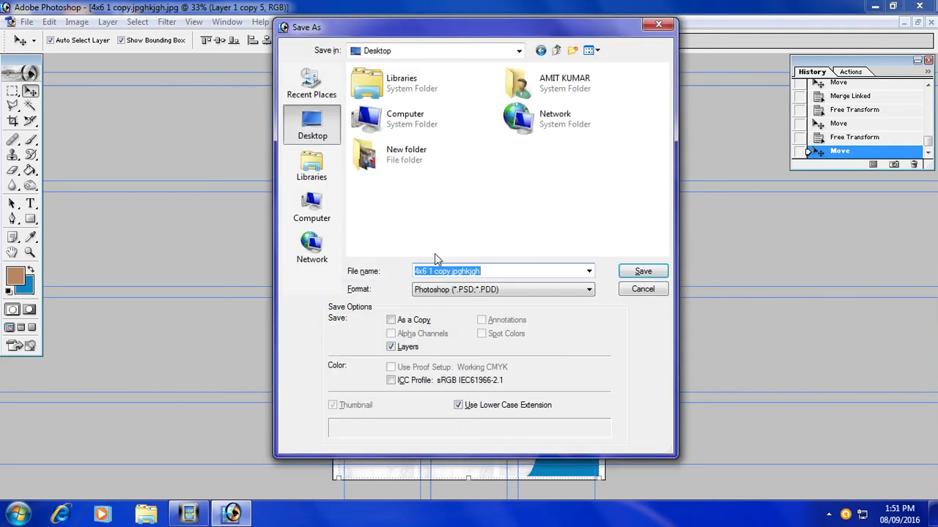
click(447, 293)
click(469, 355)
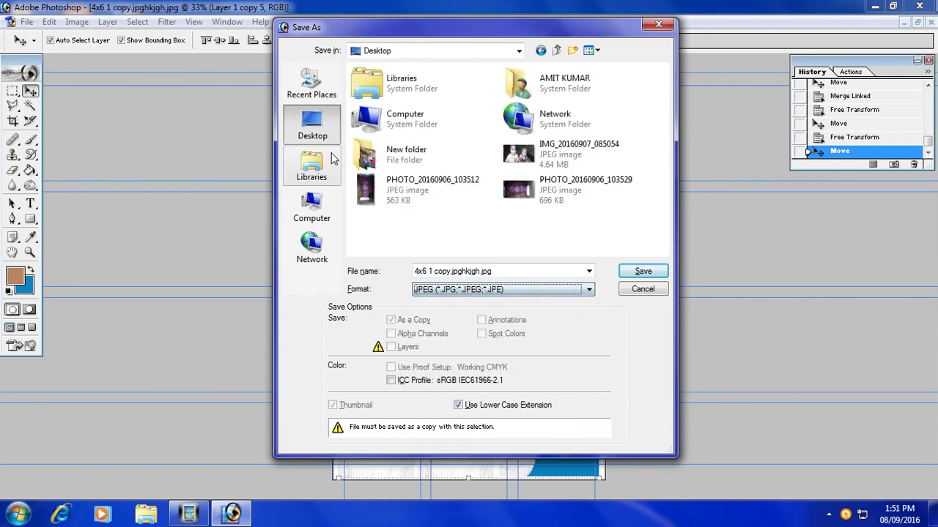
click(453, 272)
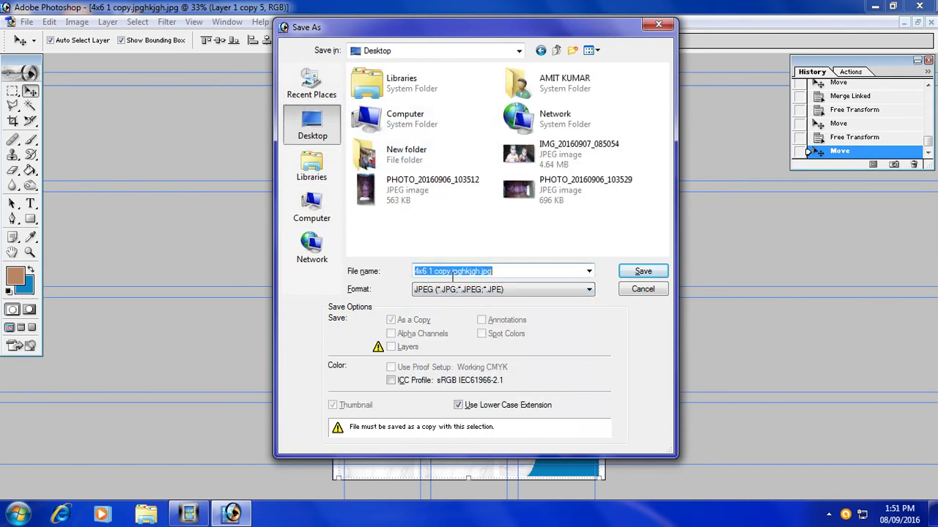
text(amit )
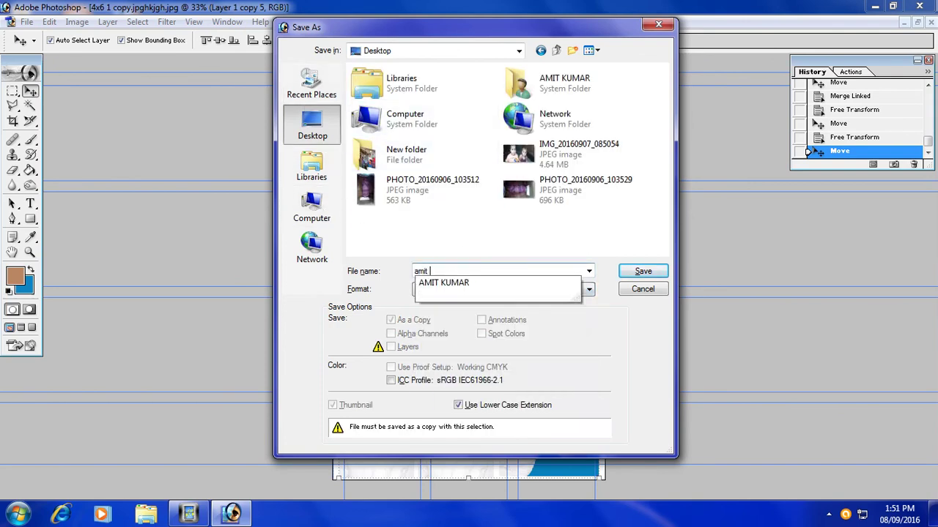
text(kumar)
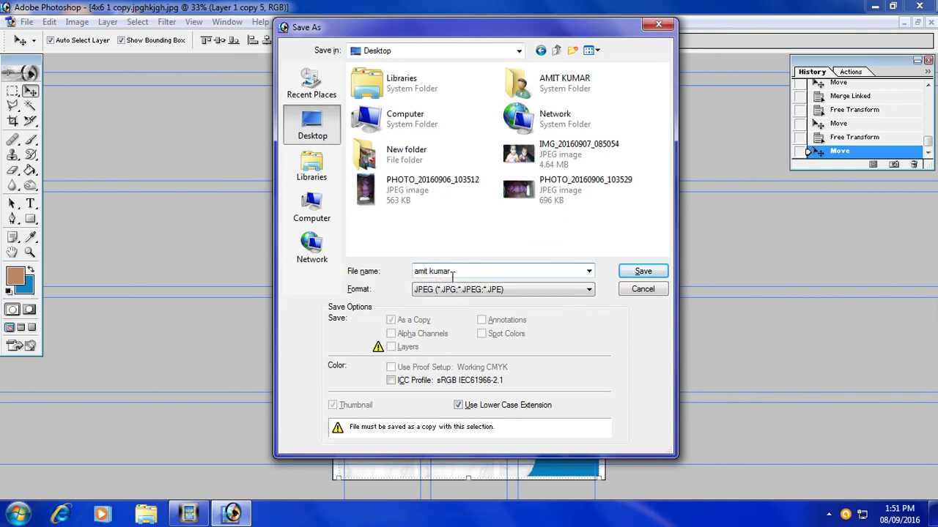
key(Return)
key(Return)
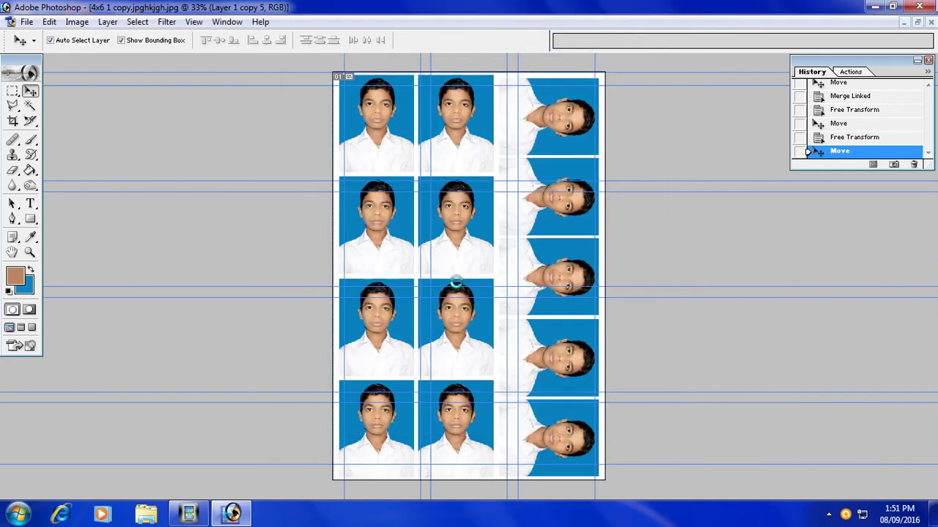
key(ctrl+w)
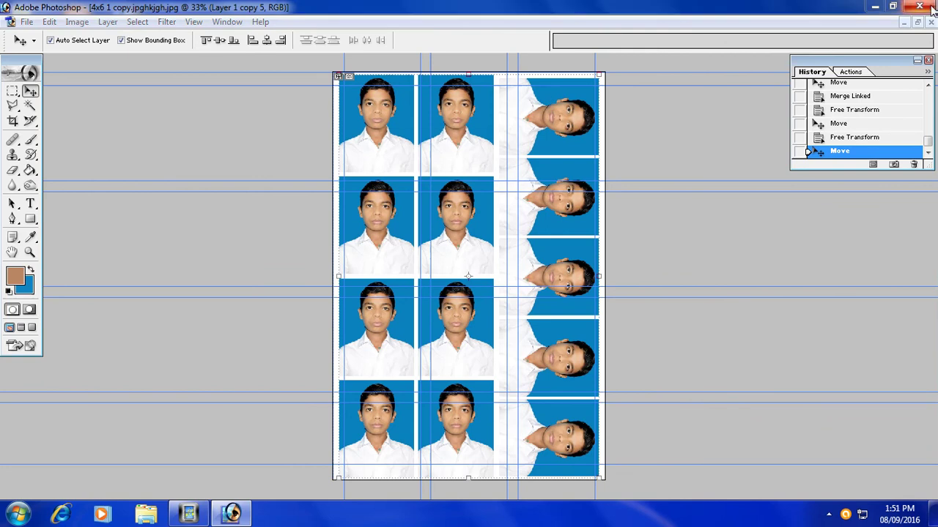
Answer the save prompt to close Photoshop and view the saved JPEG sheet in Windows Photo Viewer.
click(473, 204)
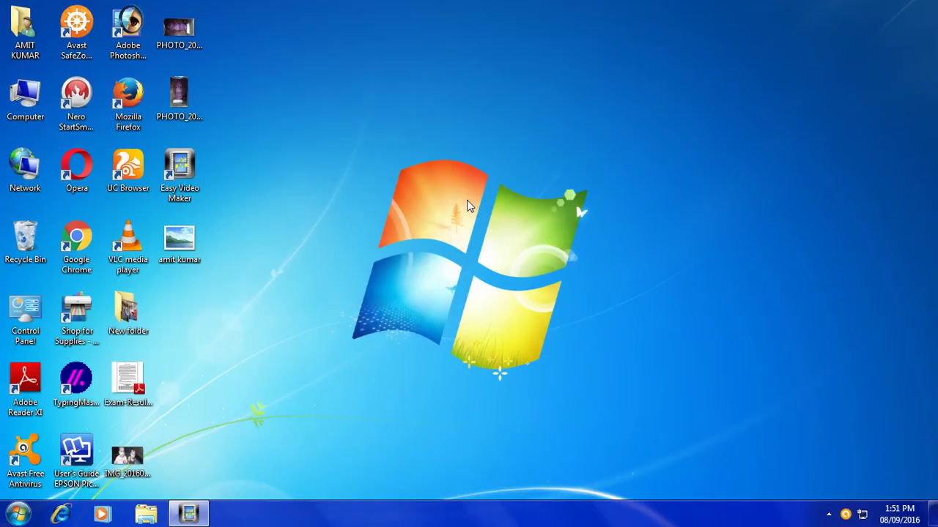
double_click(176, 251)
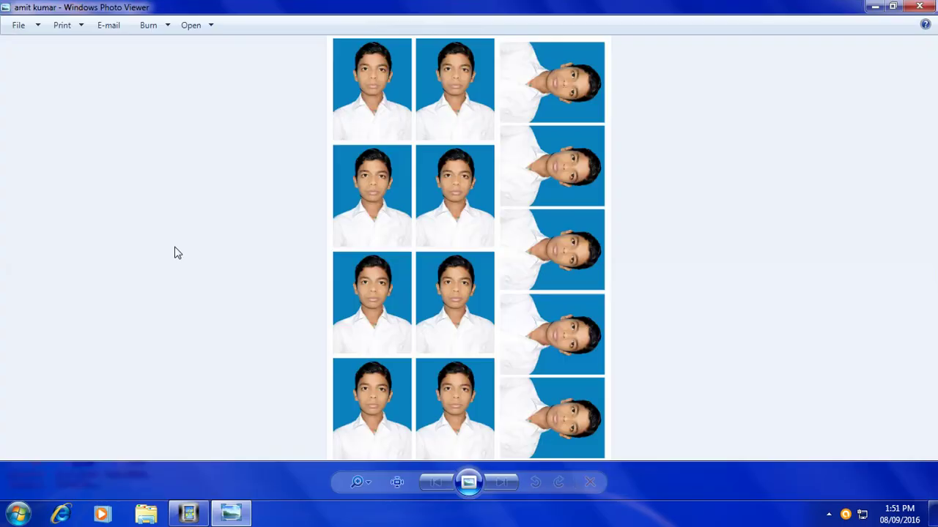
scroll(392, 242, up, 2)
scroll(414, 253, down, 1)
click(829, 514)
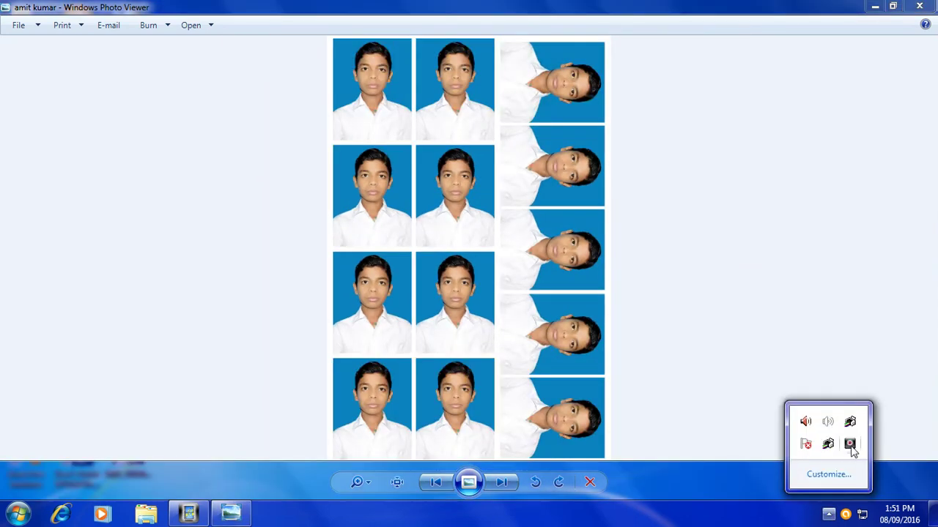